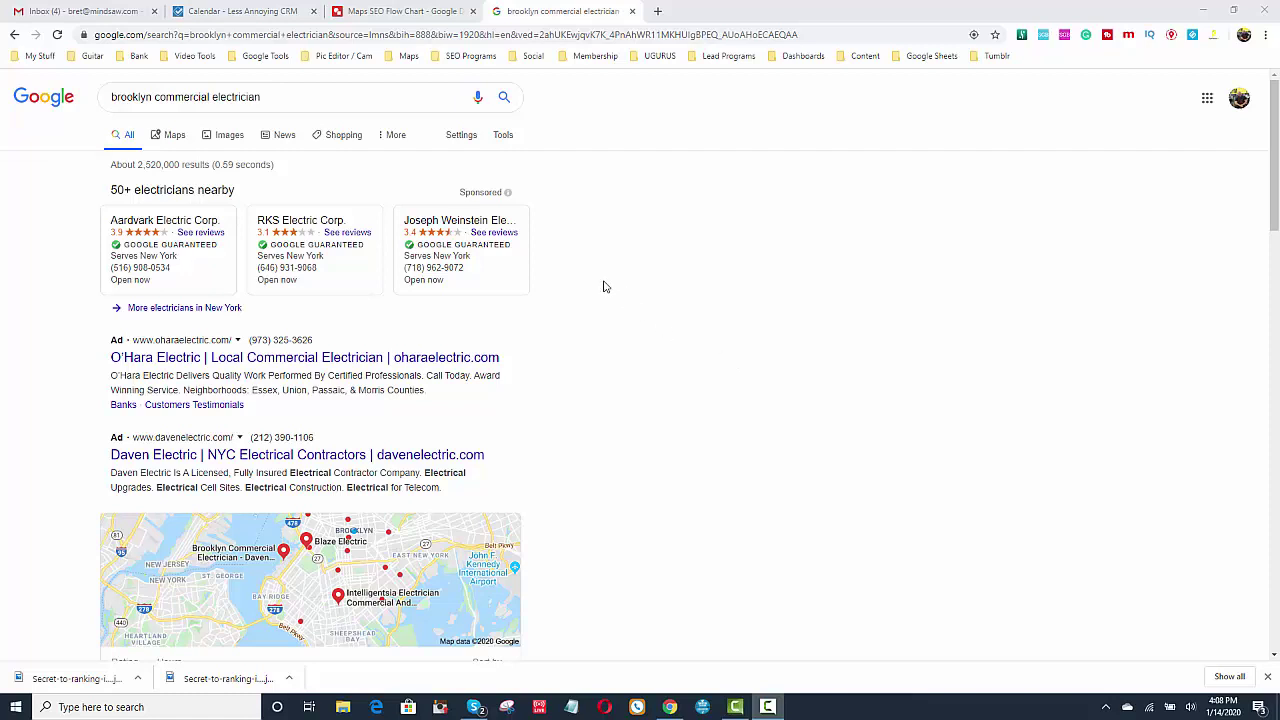
Step: Show the image results for the brooklyn commercial electrician search
{"action": "left_click", "coordinate": [232, 140]}
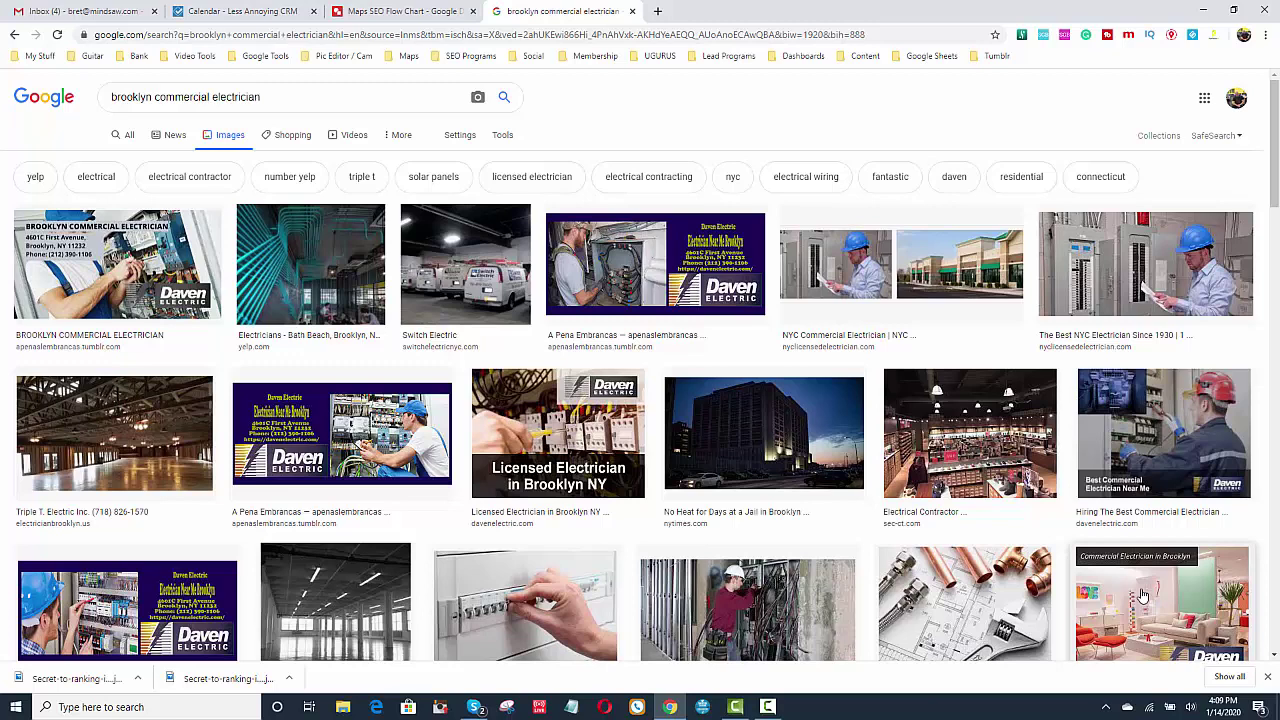
{"action": "left_click", "coordinate": [766, 708]}
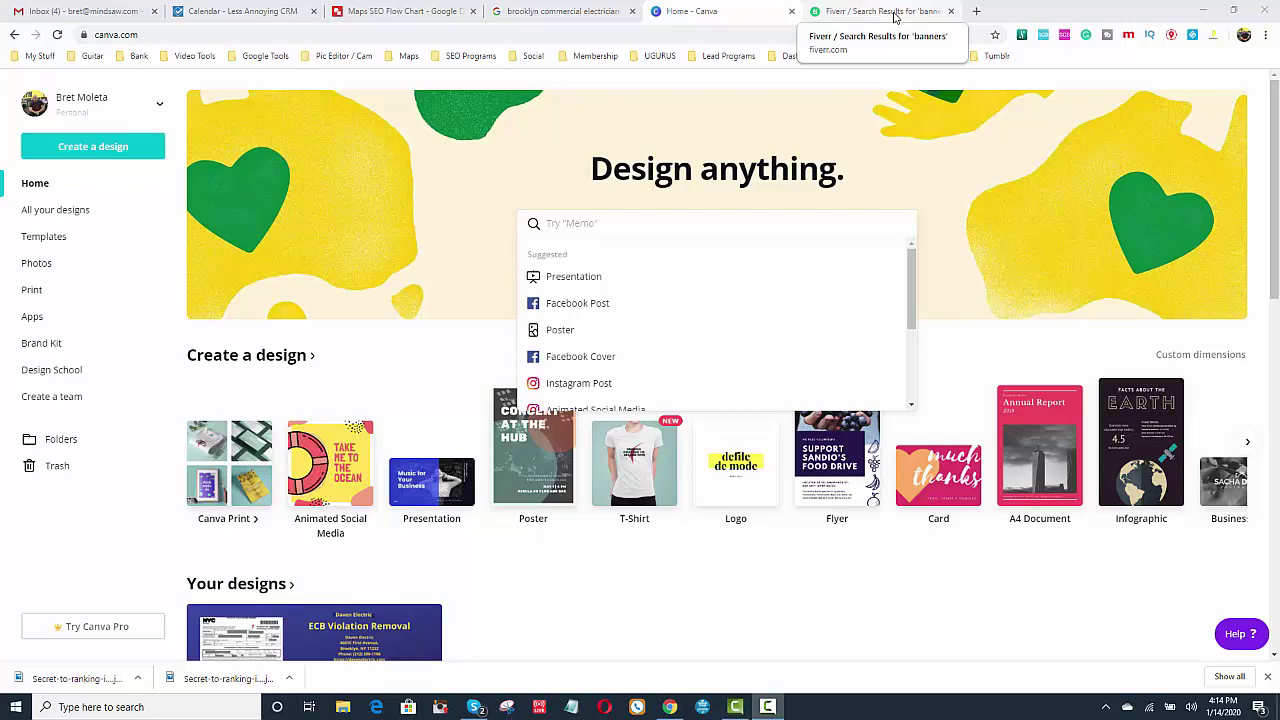
Step: Switch to the Fiverr search results for banners and browse the banner design services on offer
{"action": "left_click", "coordinate": [895, 14]}
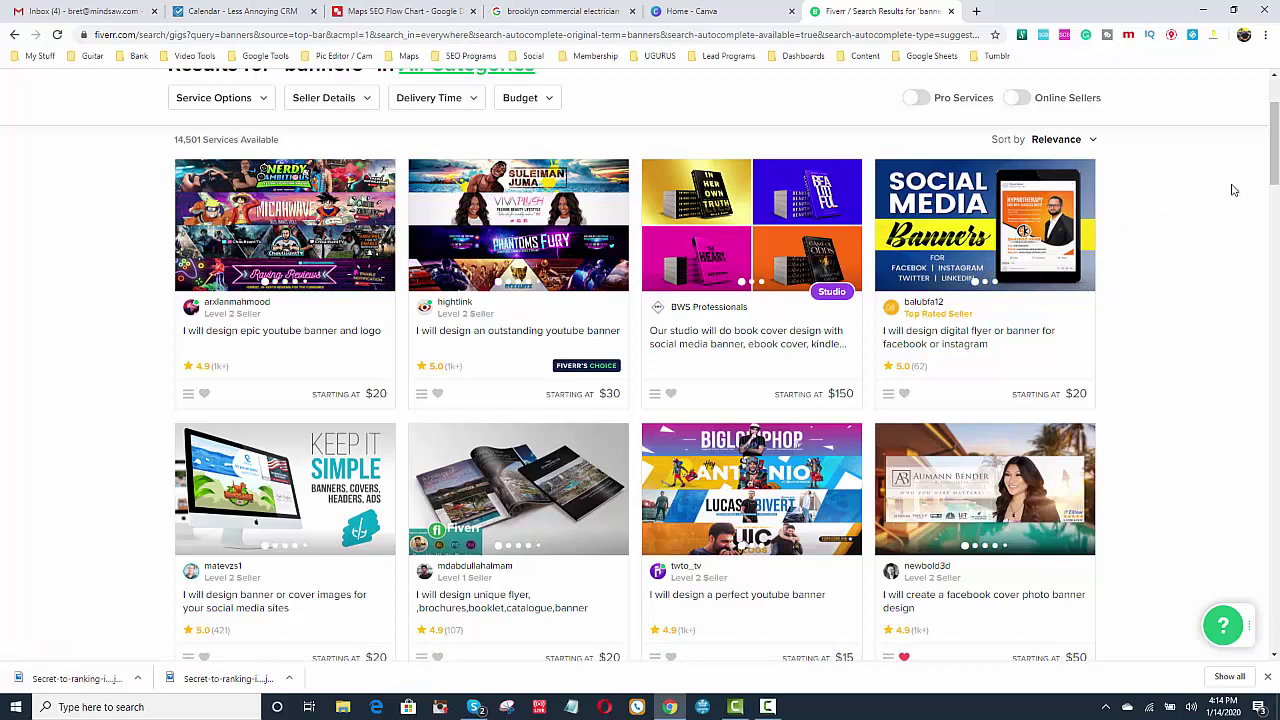
{"action": "scroll", "coordinate": [1277, 175], "scroll_direction": "up", "scroll_amount": 2}
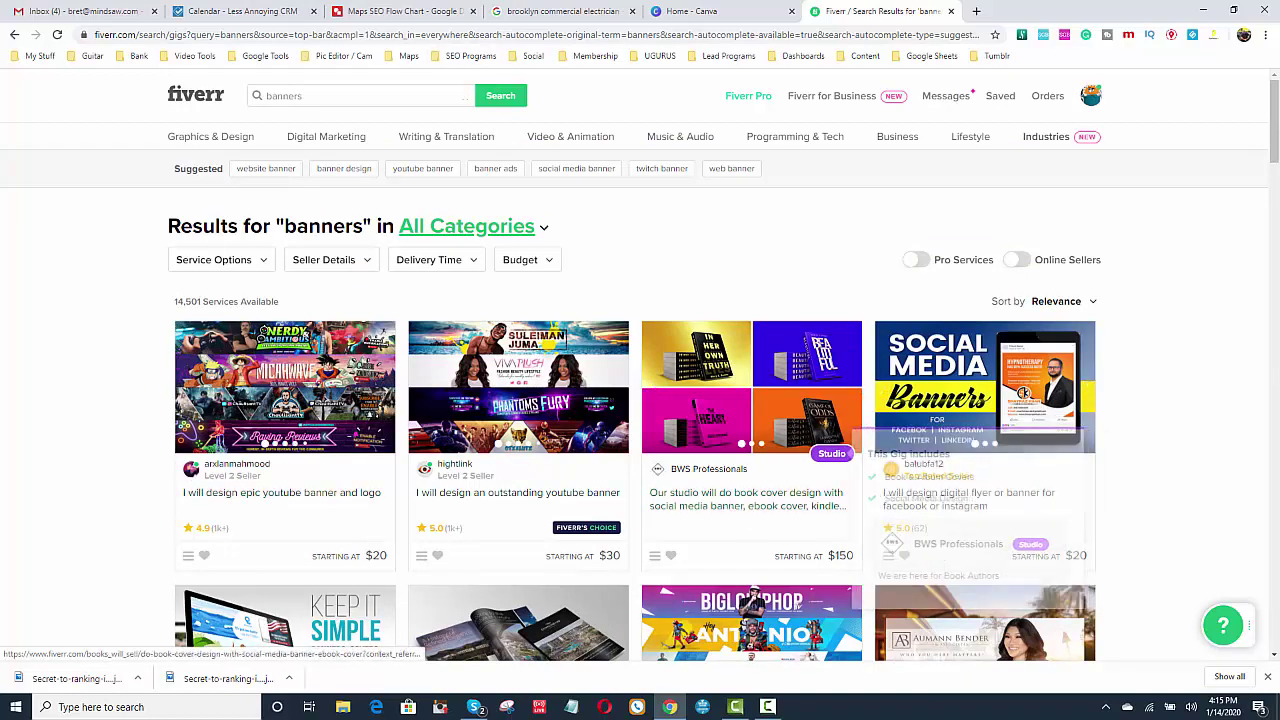
{"action": "scroll", "coordinate": [1275, 177], "scroll_direction": "down", "scroll_amount": 2}
{"action": "scroll", "coordinate": [1275, 177], "scroll_direction": "down", "scroll_amount": 1}
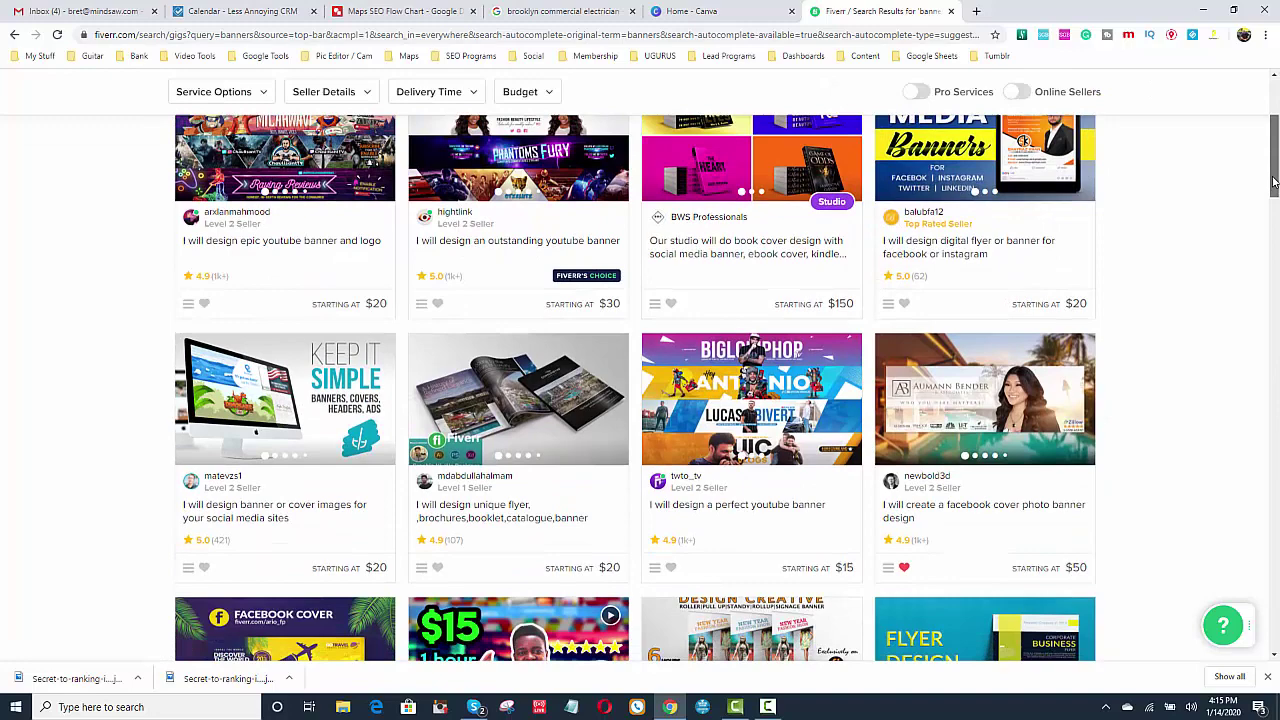
{"action": "scroll", "coordinate": [1275, 177], "scroll_direction": "up", "scroll_amount": 2}
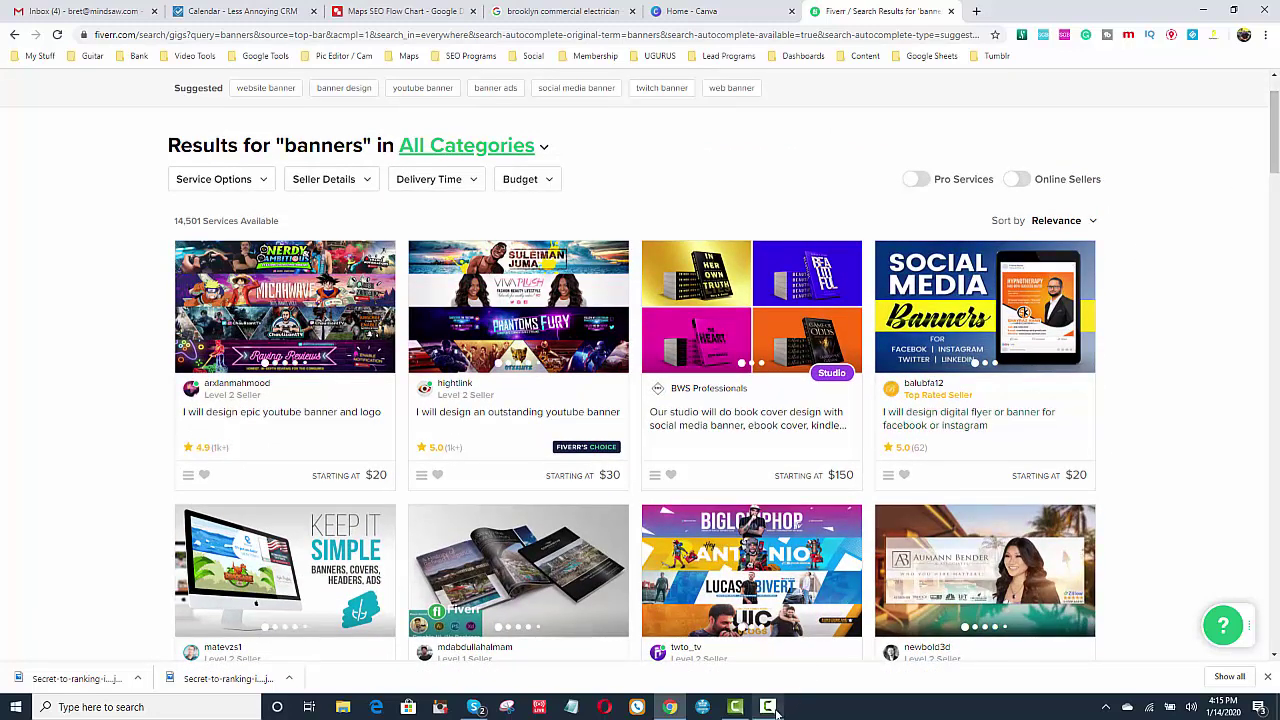
{"action": "mouse_move", "coordinate": [767, 707]}
{"action": "left_click", "coordinate": [772, 668]}
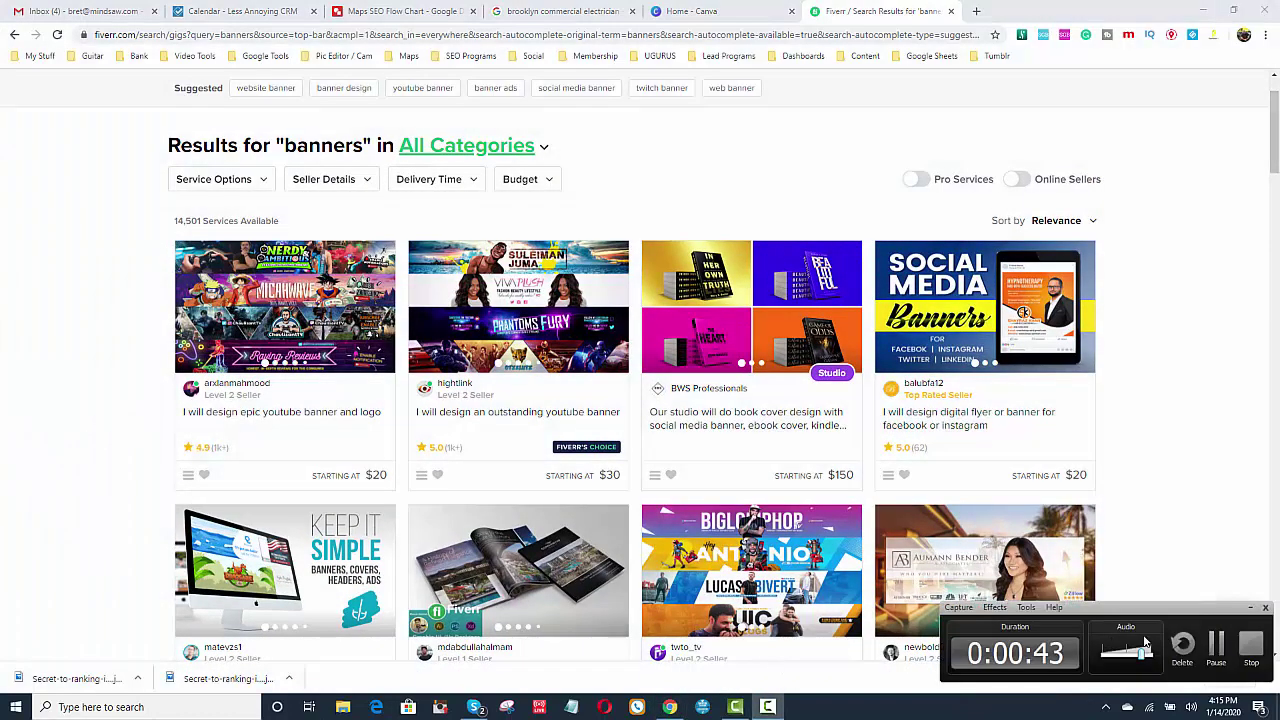
{"action": "left_click", "coordinate": [1251, 645]}
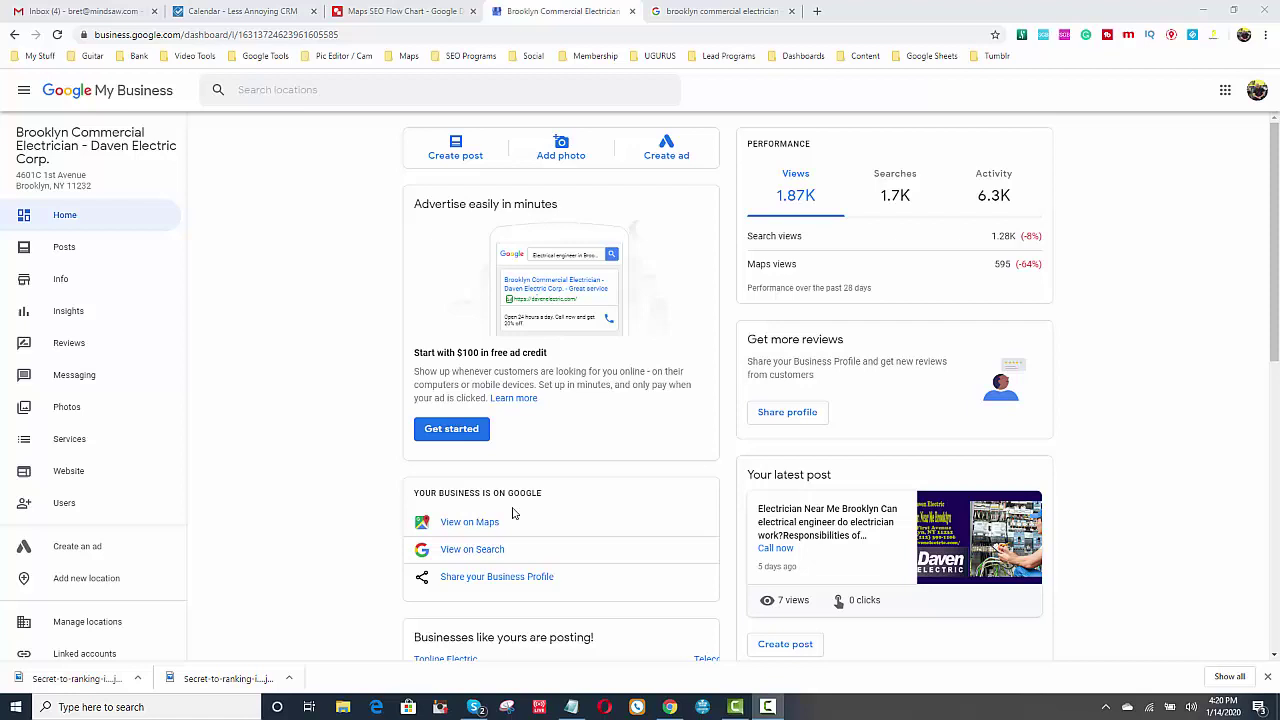
Step: Open the Daven Electric listing's posts and examine the latest post's image, title, body text and business contact details
{"action": "left_click", "coordinate": [66, 248]}
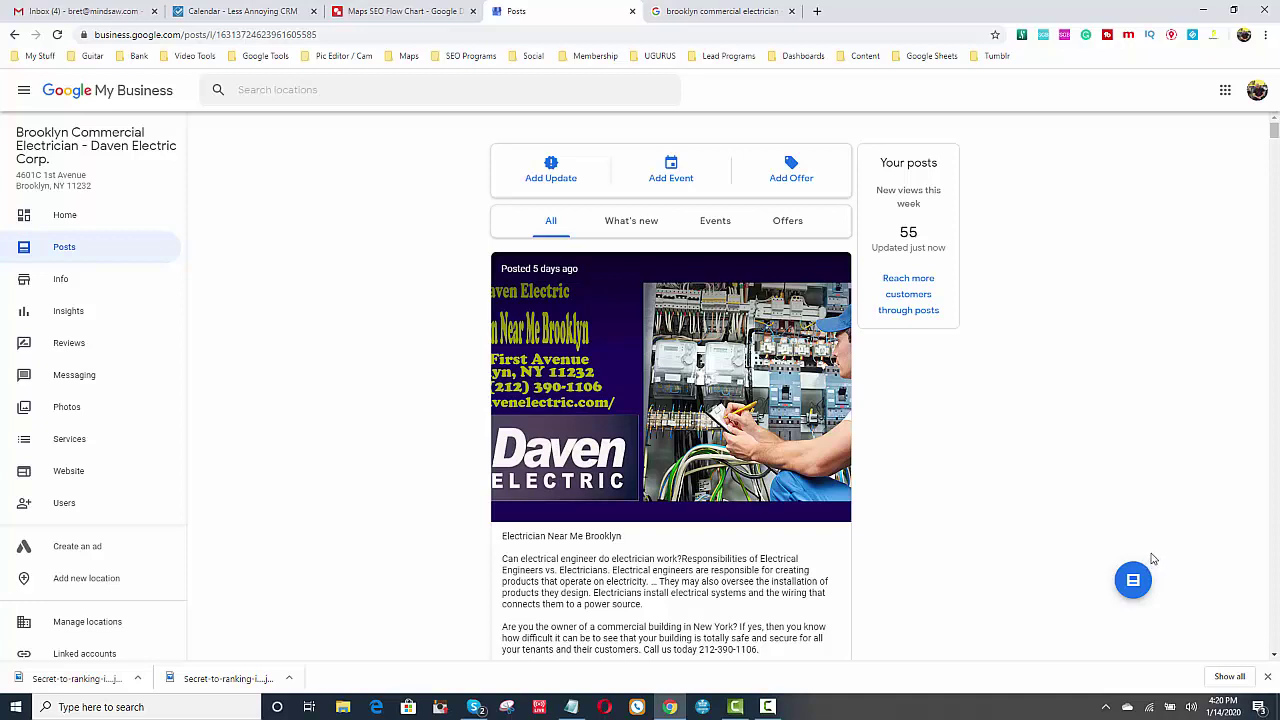
{"action": "left_click_drag", "start_coordinate": [1275, 134], "coordinate": [1275, 140]}
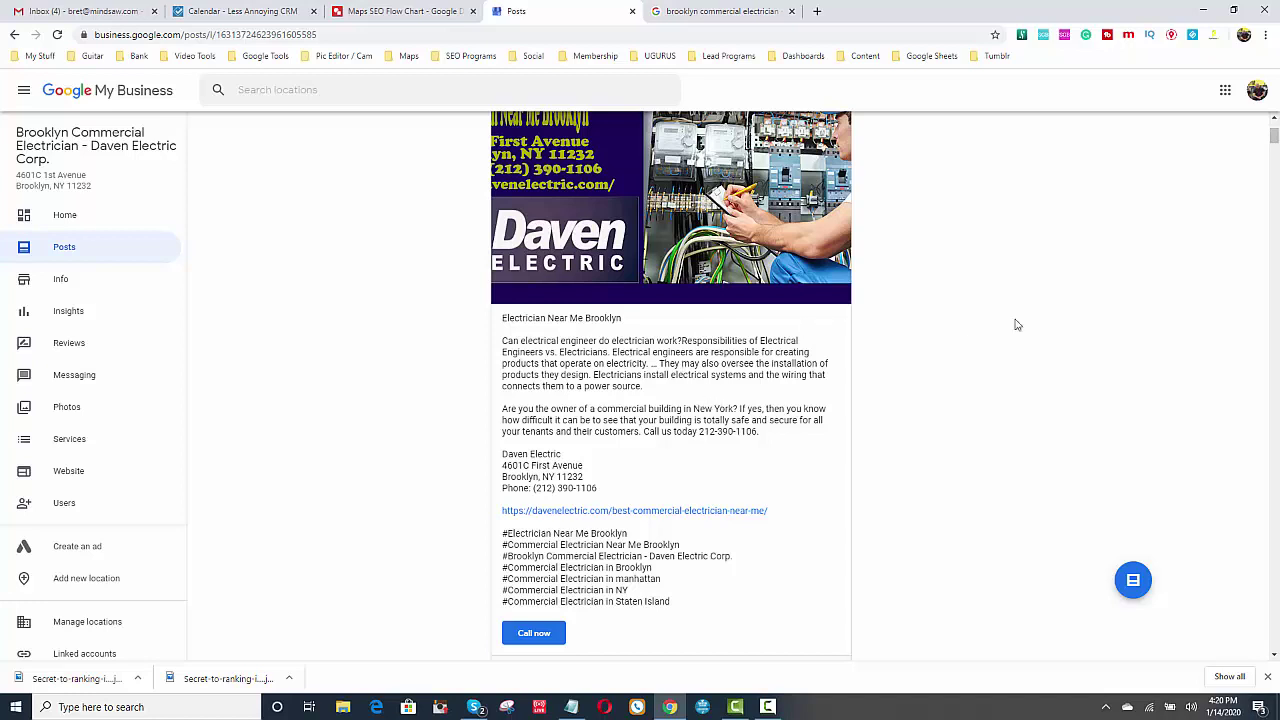
{"action": "left_click_drag", "start_coordinate": [1274, 137], "coordinate": [1274, 135]}
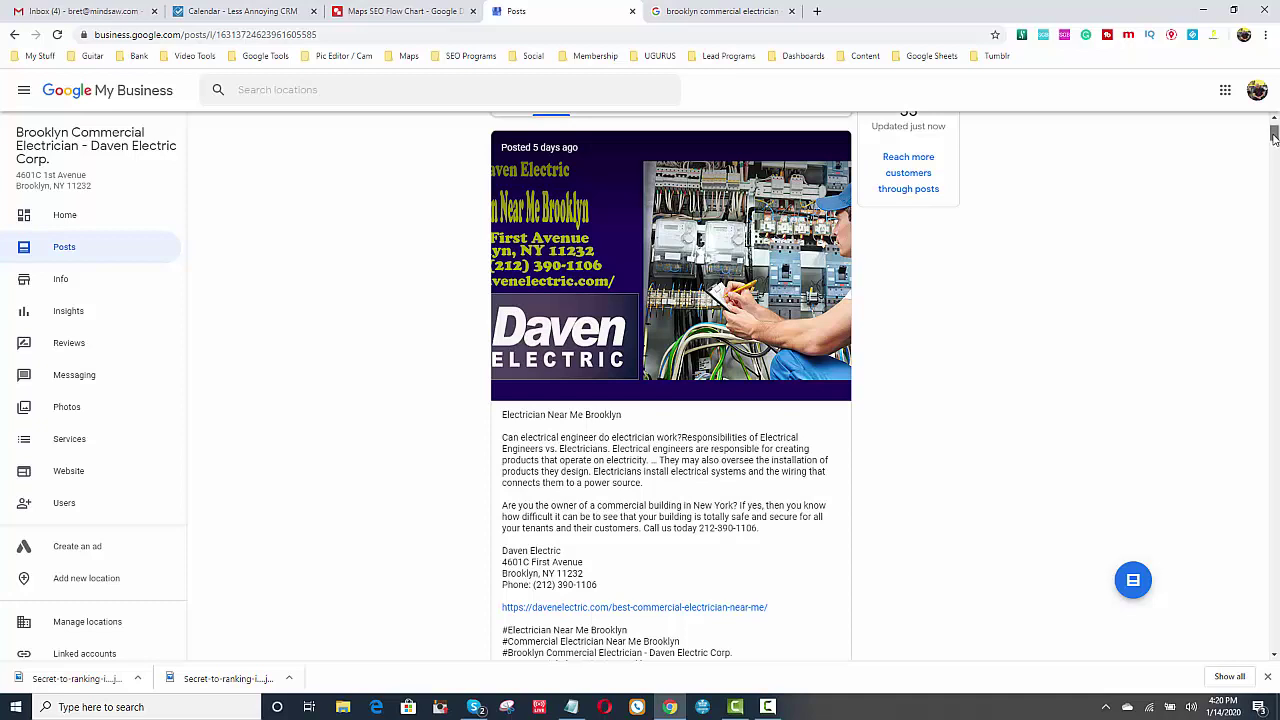
{"action": "left_click_drag", "start_coordinate": [1274, 135], "coordinate": [1274, 138]}
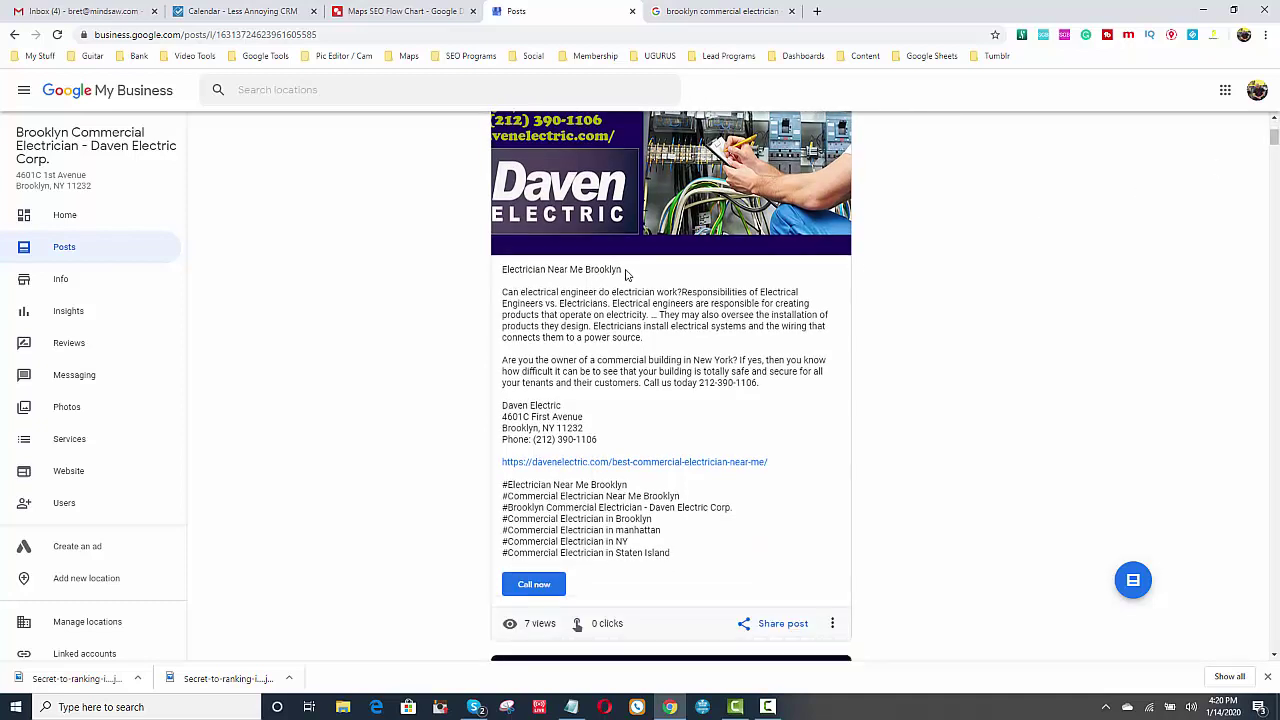
{"action": "left_click_drag", "start_coordinate": [619, 270], "coordinate": [503, 272]}
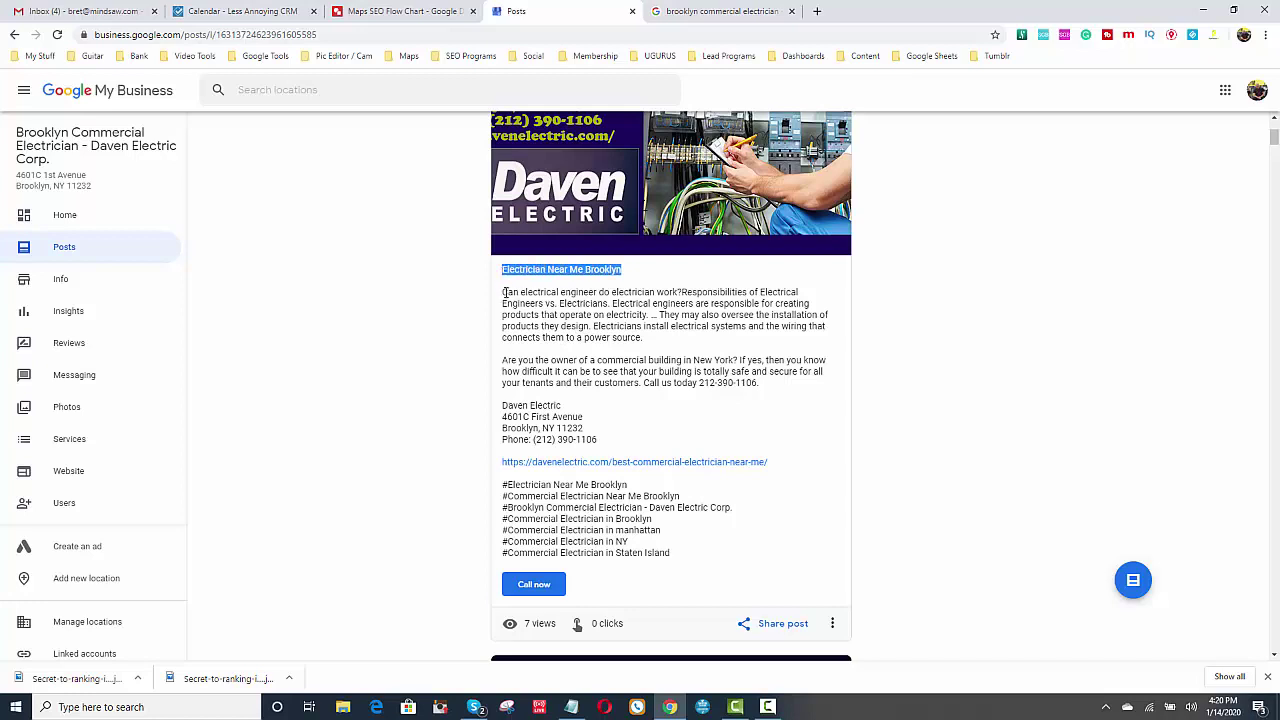
{"action": "left_click_drag", "start_coordinate": [505, 292], "coordinate": [603, 445]}
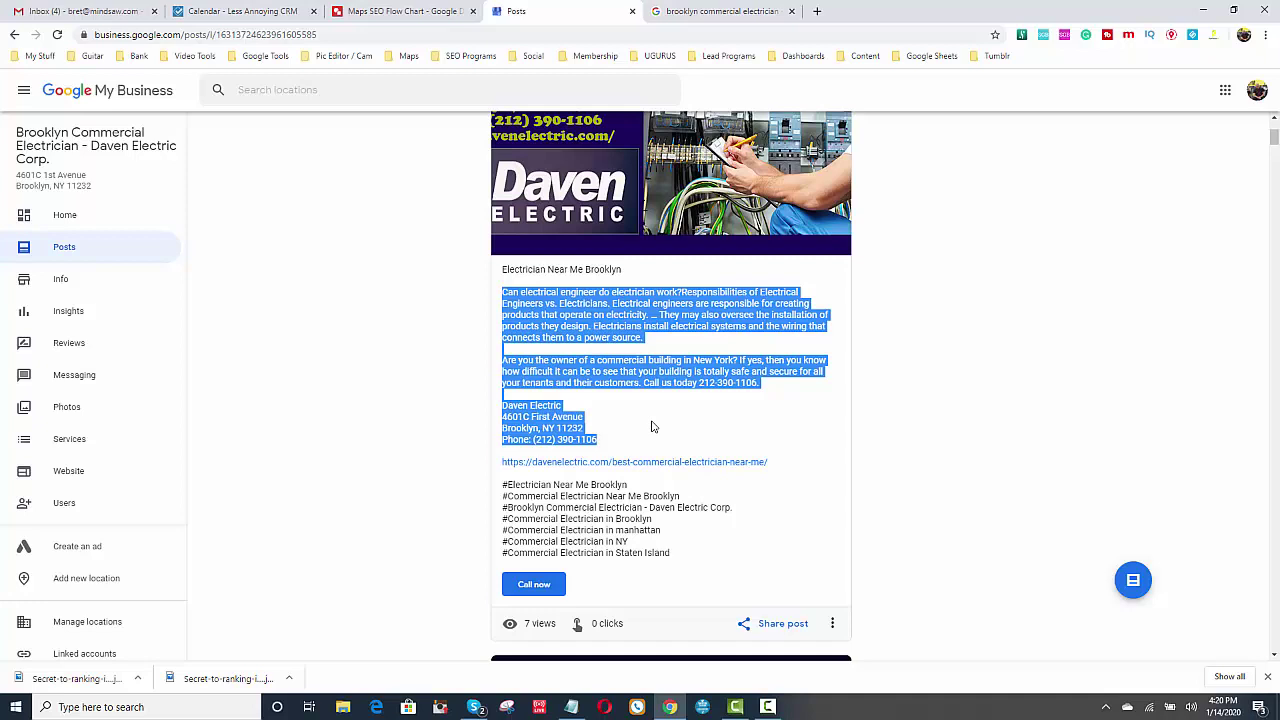
{"action": "left_click", "coordinate": [658, 427]}
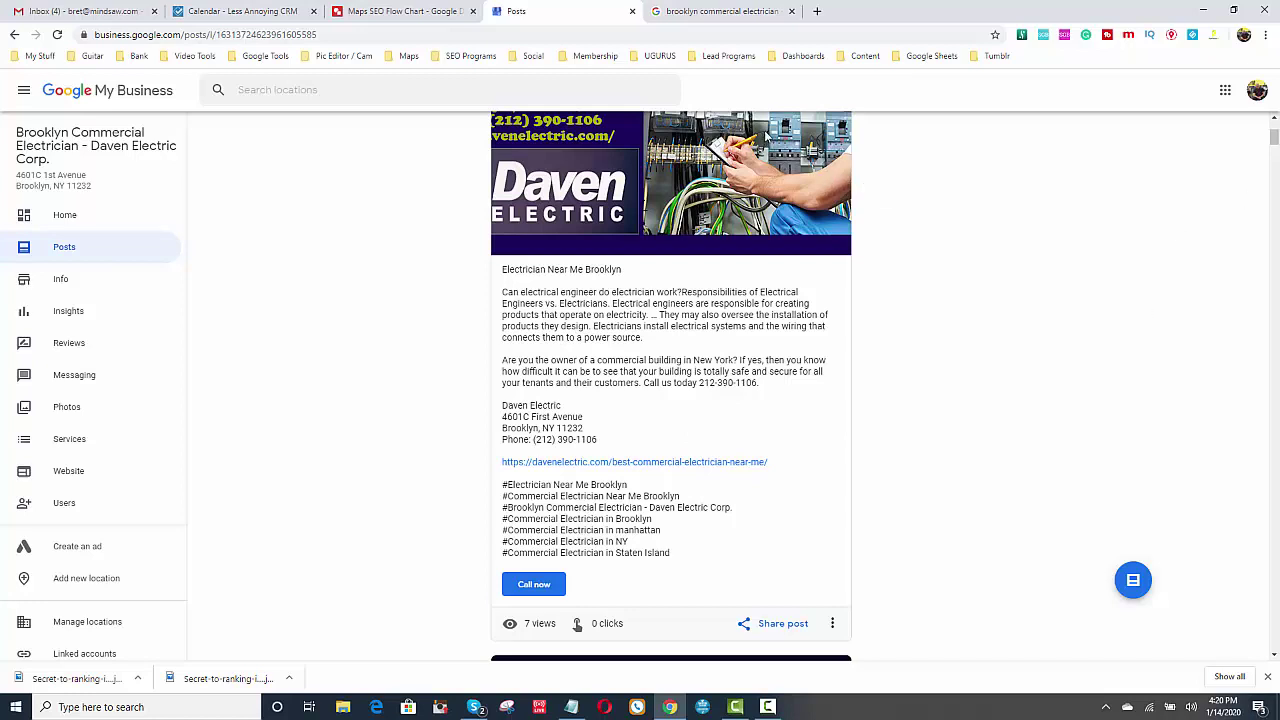
Step: Start a new What's New post for the business and enlarge its text box
{"action": "left_click", "coordinate": [1135, 578]}
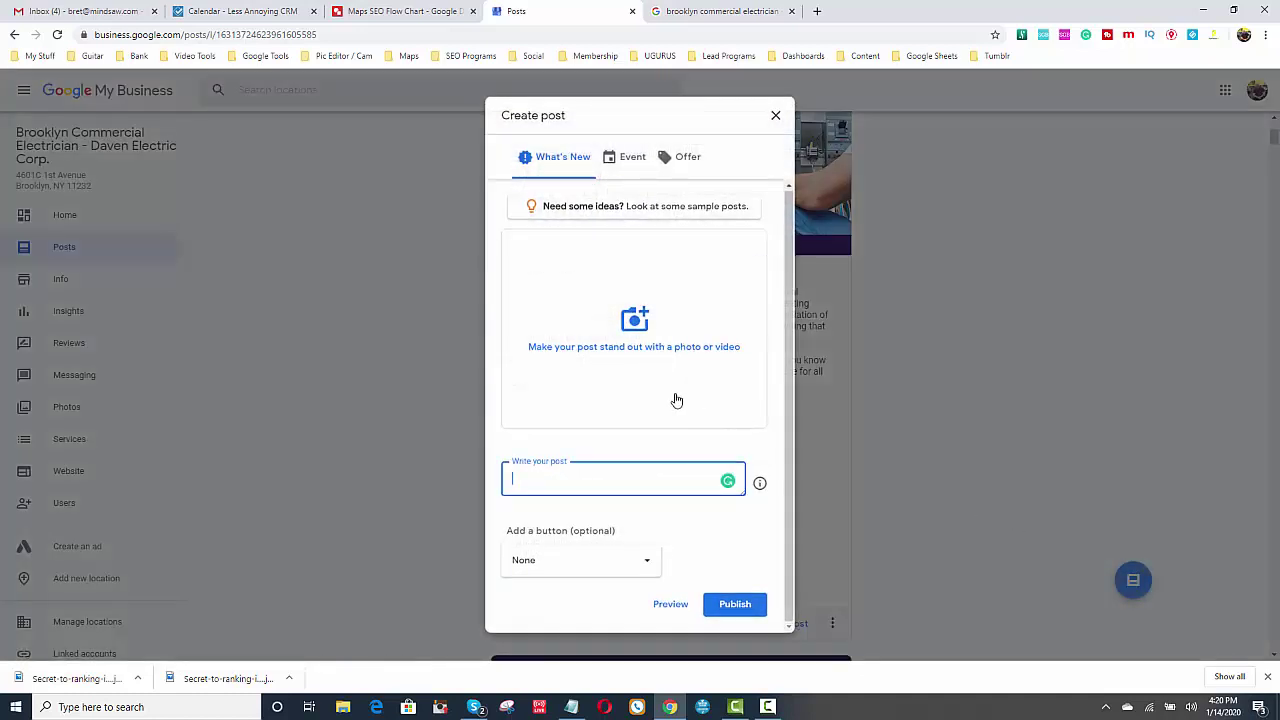
{"action": "left_click", "coordinate": [744, 492]}
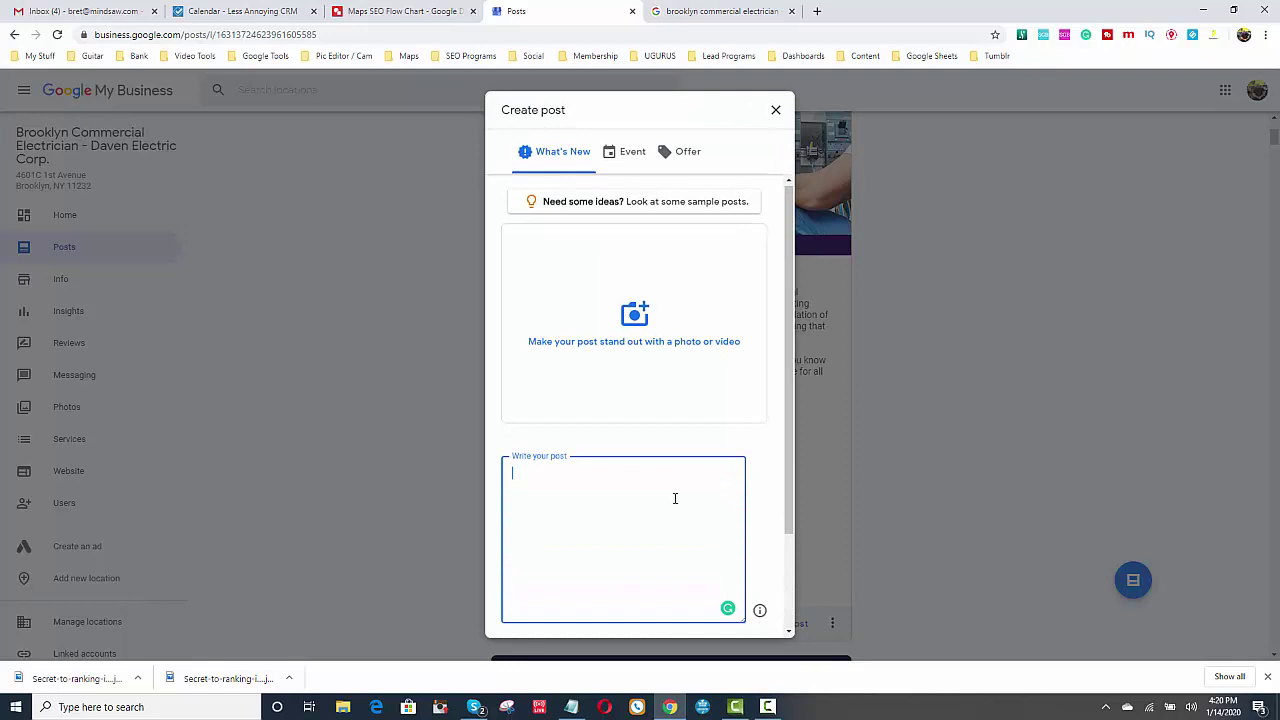
Step: Highlight the networx and HomeAdvisor ad descriptions in the brooklyn commercial electrician search results, and switch to a blank Notepad document
{"action": "left_click", "coordinate": [713, 14]}
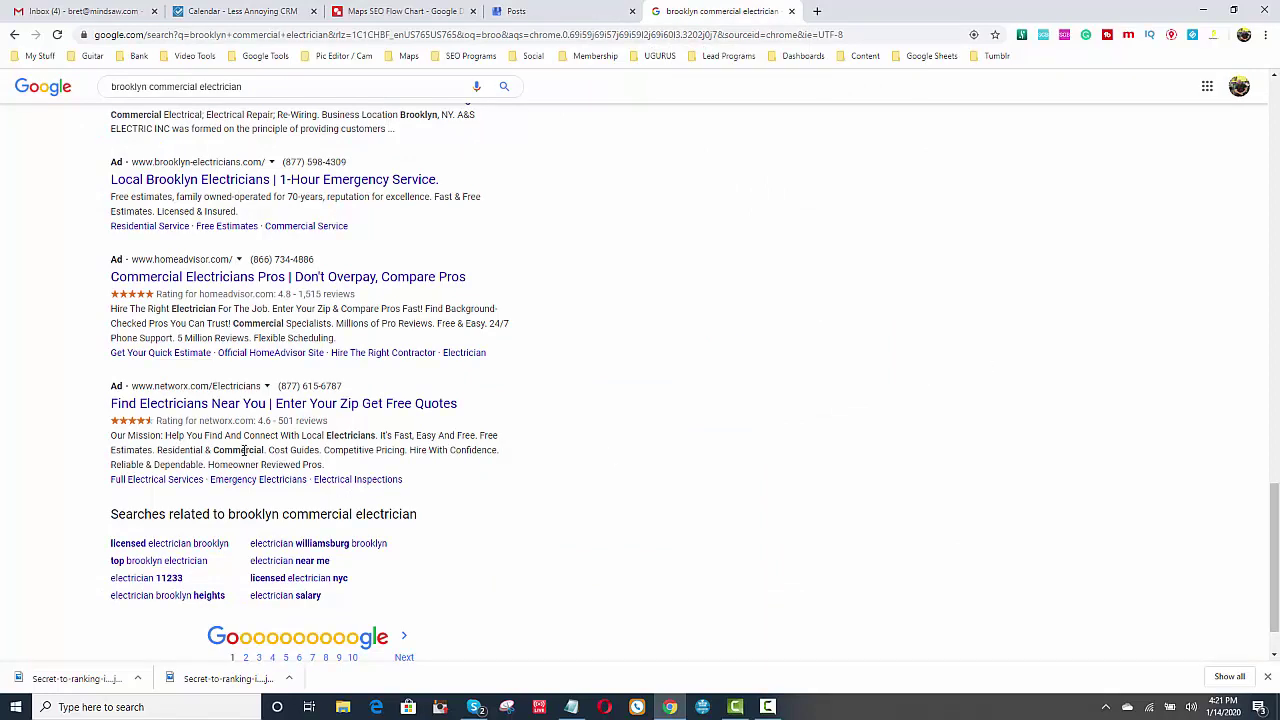
{"action": "left_click_drag", "start_coordinate": [268, 451], "coordinate": [111, 437]}
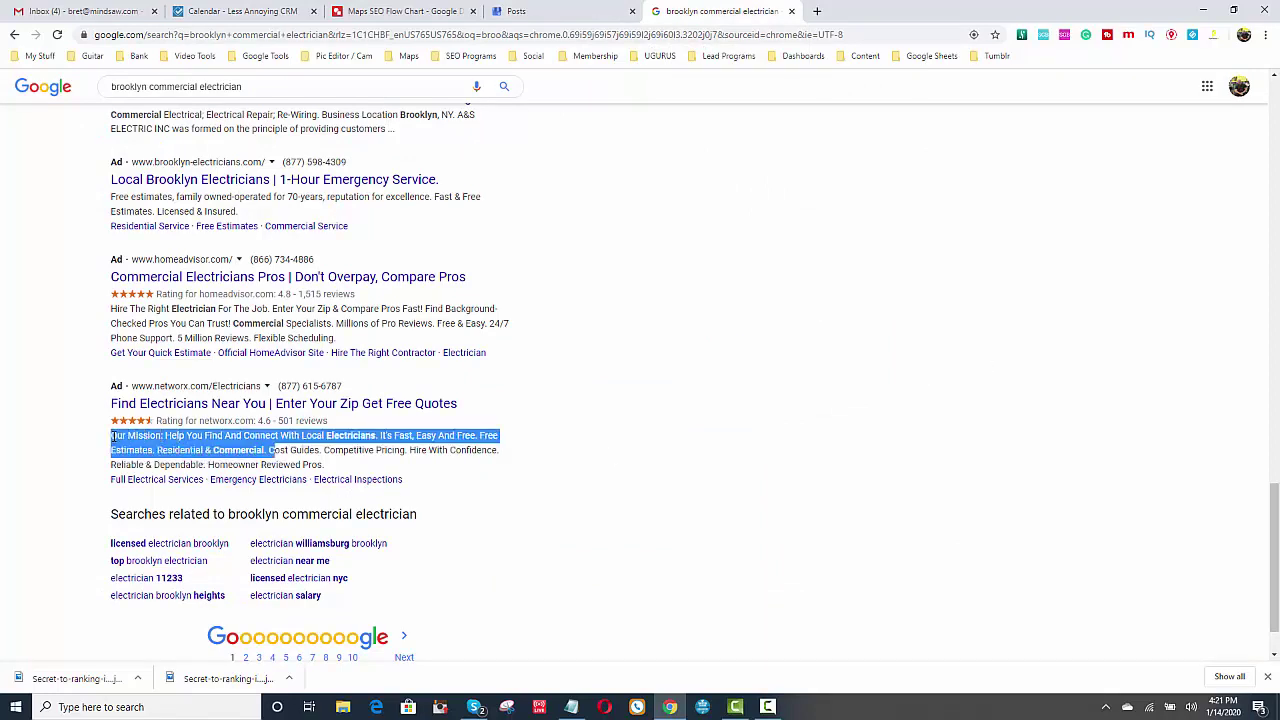
{"action": "left_click", "coordinate": [253, 325]}
{"action": "left_click_drag", "start_coordinate": [253, 325], "coordinate": [112, 311]}
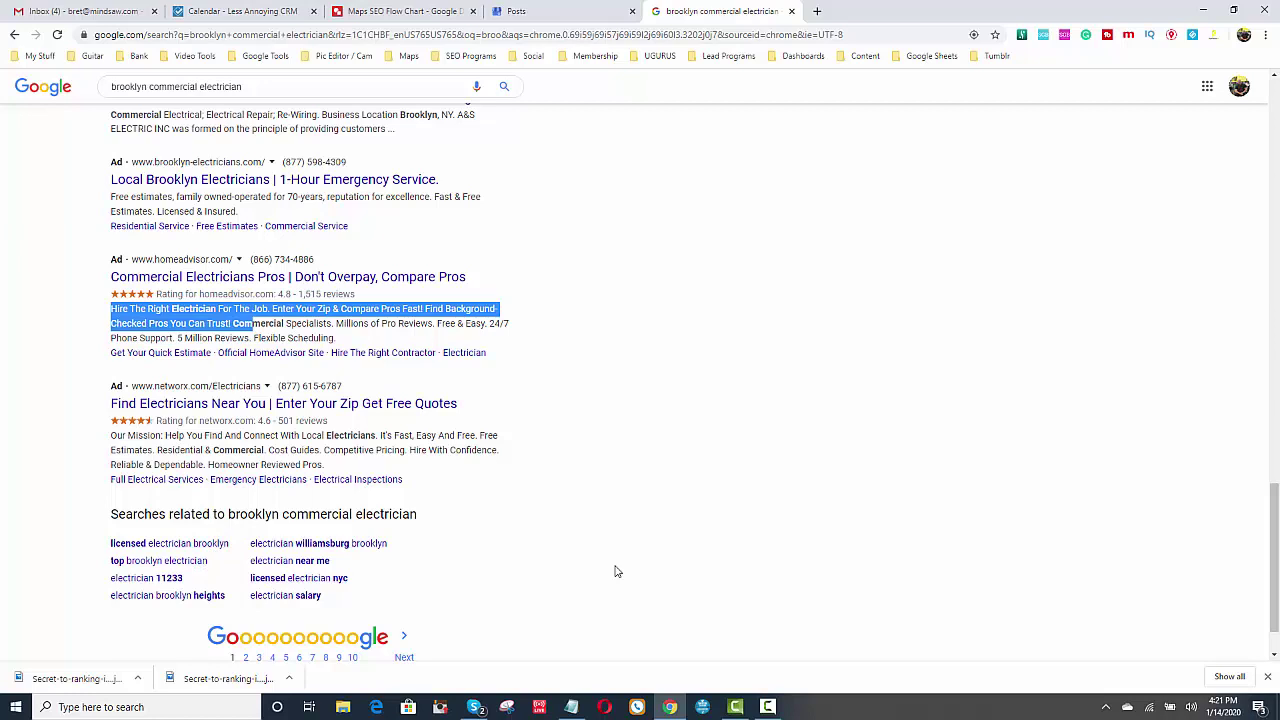
{"action": "mouse_move", "coordinate": [573, 710]}
{"action": "left_click", "coordinate": [576, 665]}
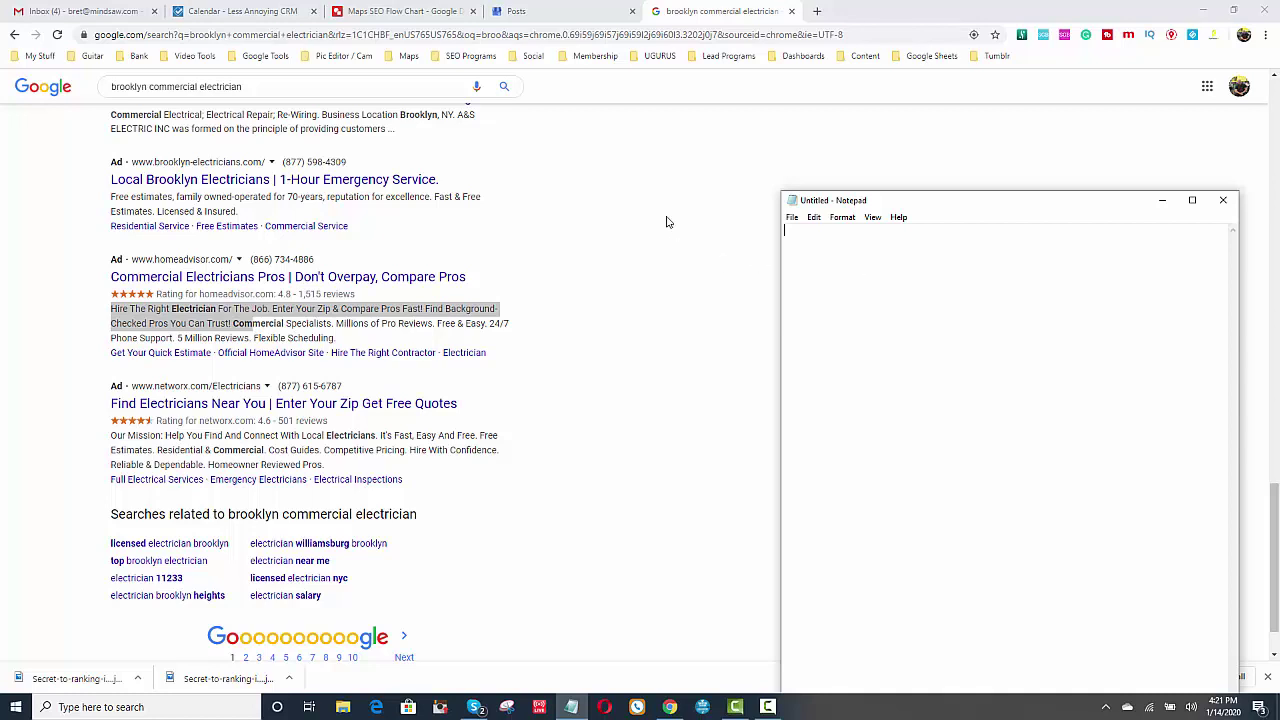
Step: Return to the Google My Business posts page and close the empty new post without publishing it
{"action": "left_click", "coordinate": [567, 12]}
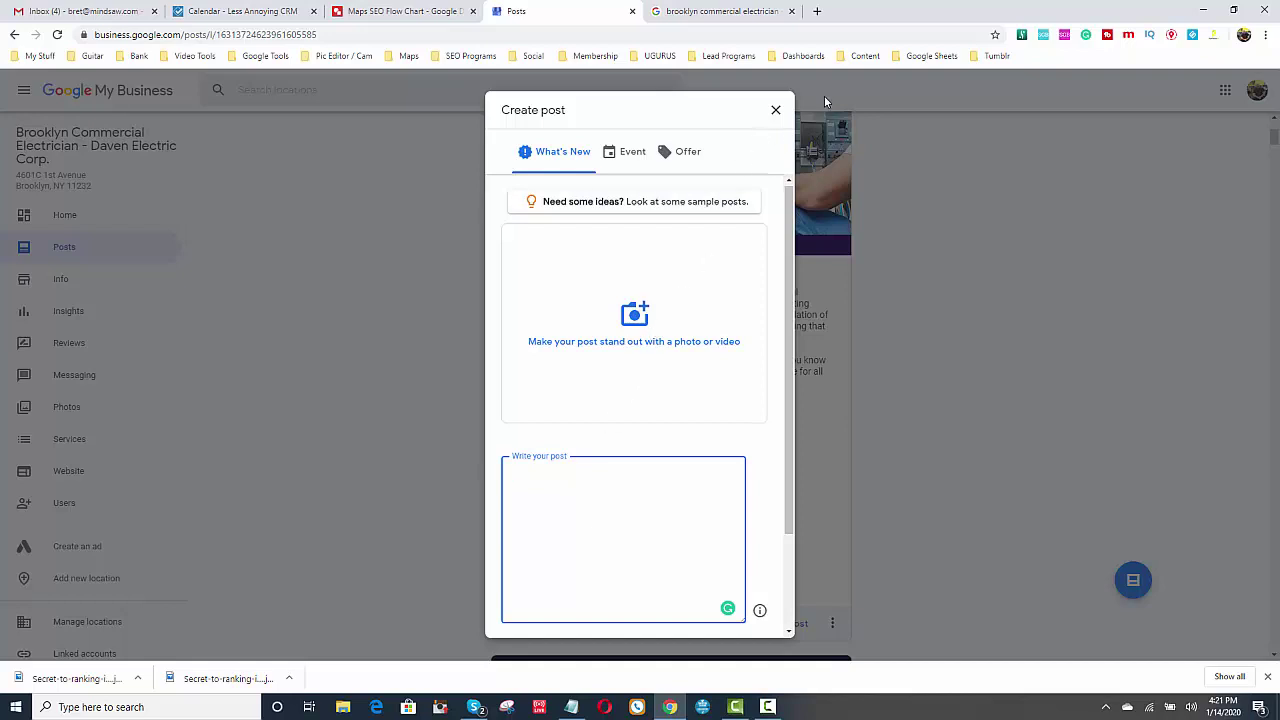
{"action": "left_click", "coordinate": [775, 110]}
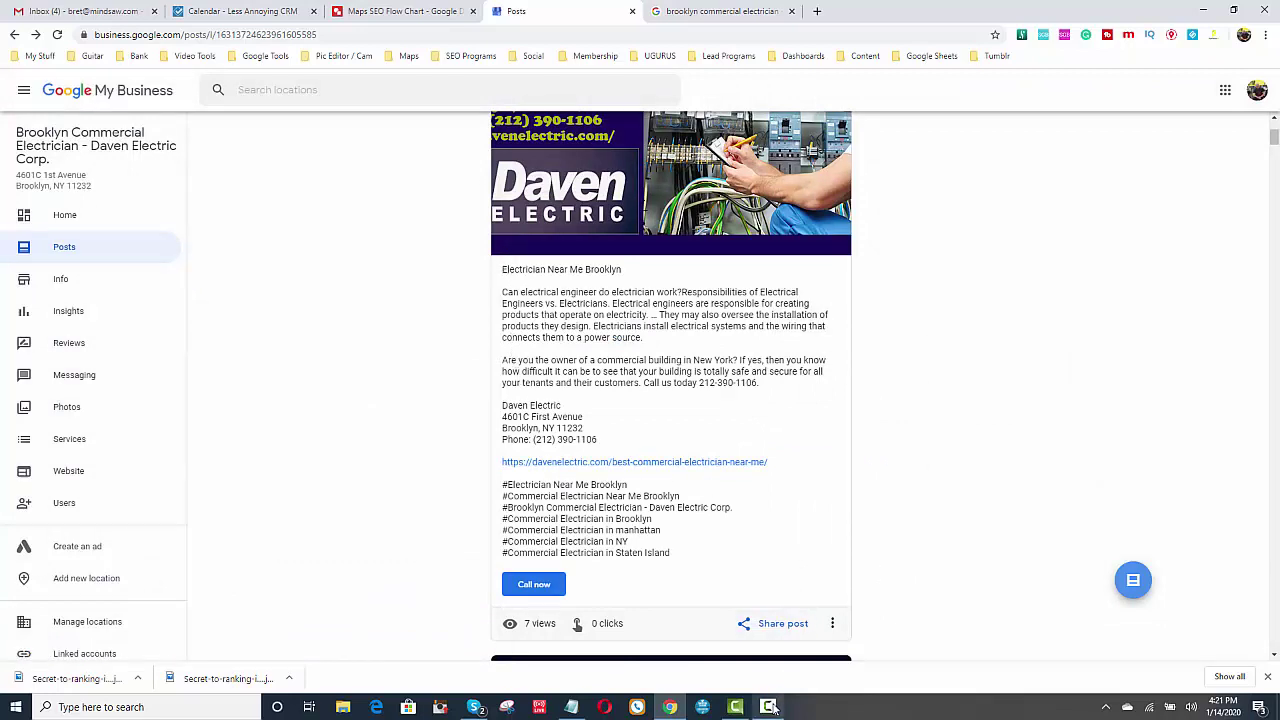
{"action": "mouse_move", "coordinate": [773, 707]}
{"action": "mouse_move", "coordinate": [768, 668]}
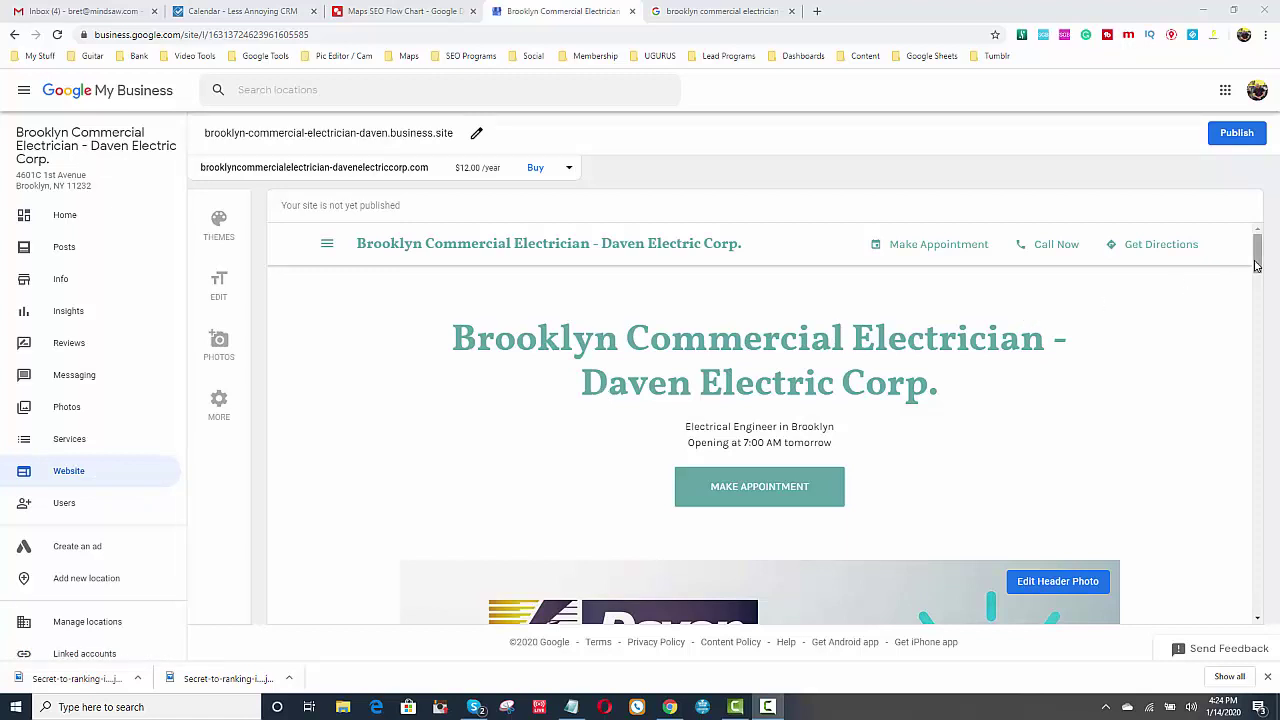
Step: Examine the published posts section in the preview of the business's Google website
{"action": "left_click_drag", "start_coordinate": [1257, 264], "coordinate": [1257, 348]}
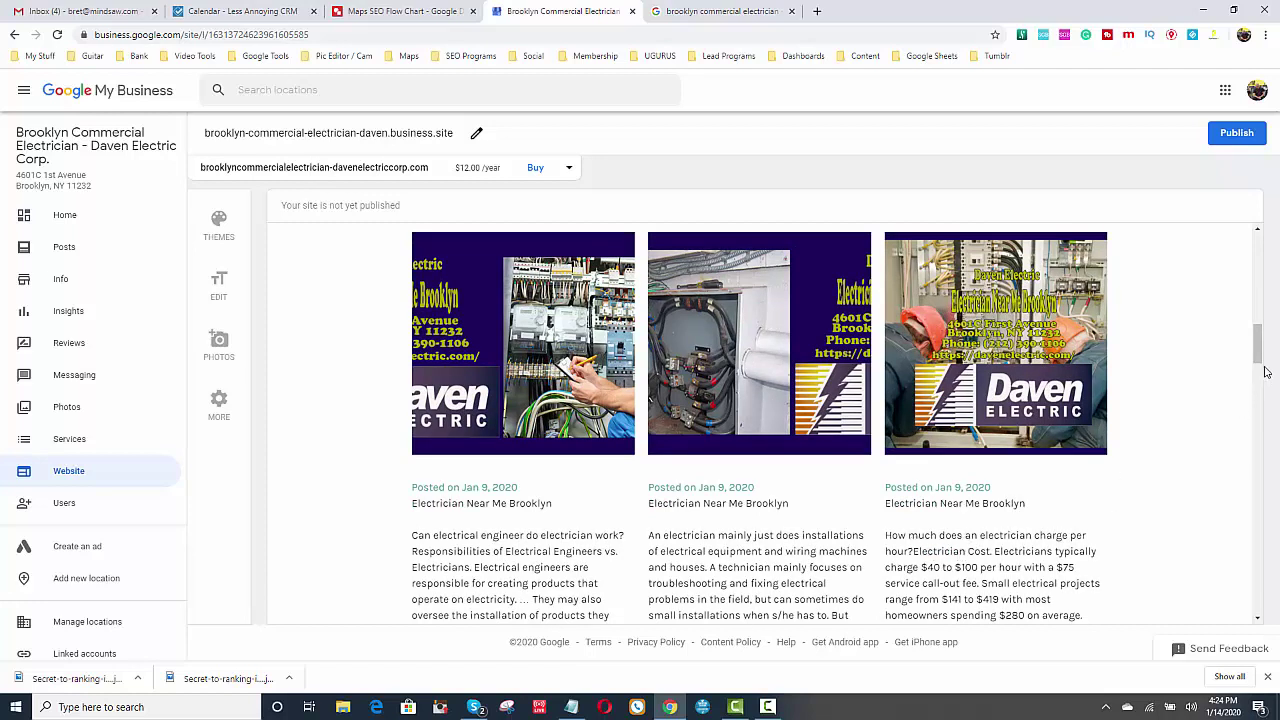
{"action": "mouse_move", "coordinate": [1260, 350]}
{"action": "left_mouse_down"}
{"action": "mouse_move", "coordinate": [1263, 530]}
{"action": "mouse_move", "coordinate": [1263, 358]}
{"action": "left_mouse_up"}
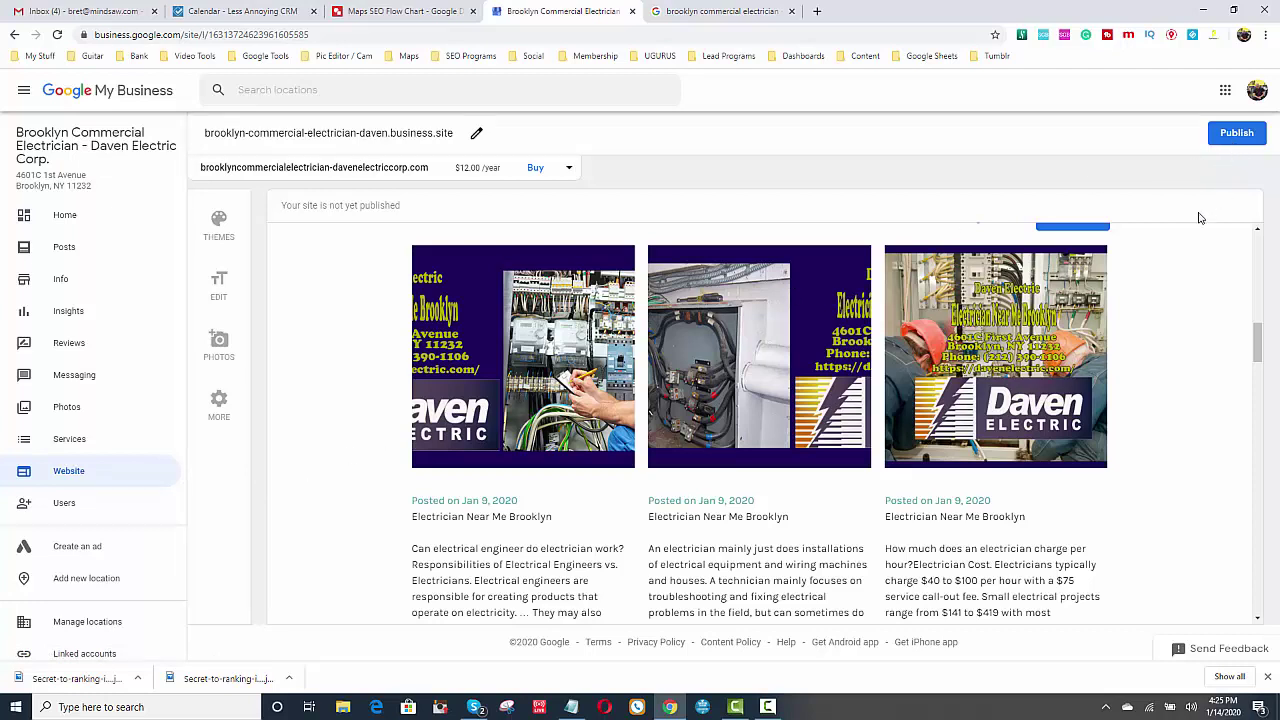
{"action": "mouse_move", "coordinate": [770, 706]}
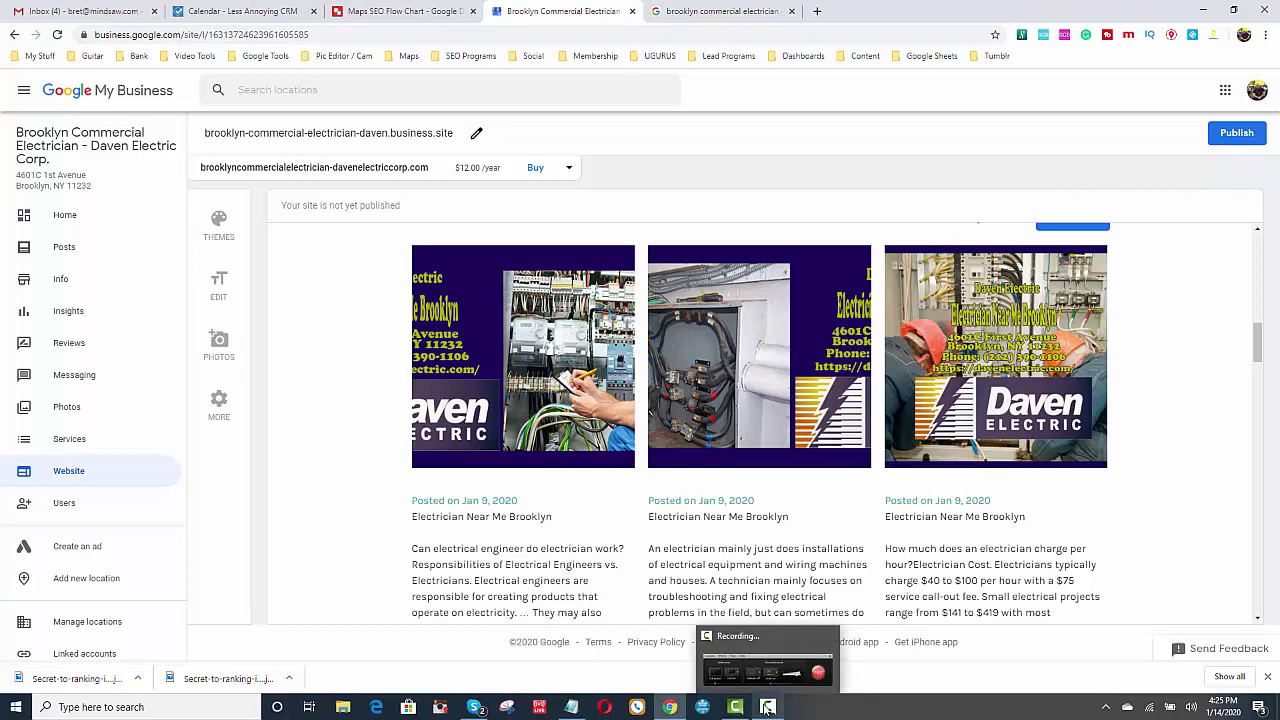
{"action": "left_click", "coordinate": [766, 672]}
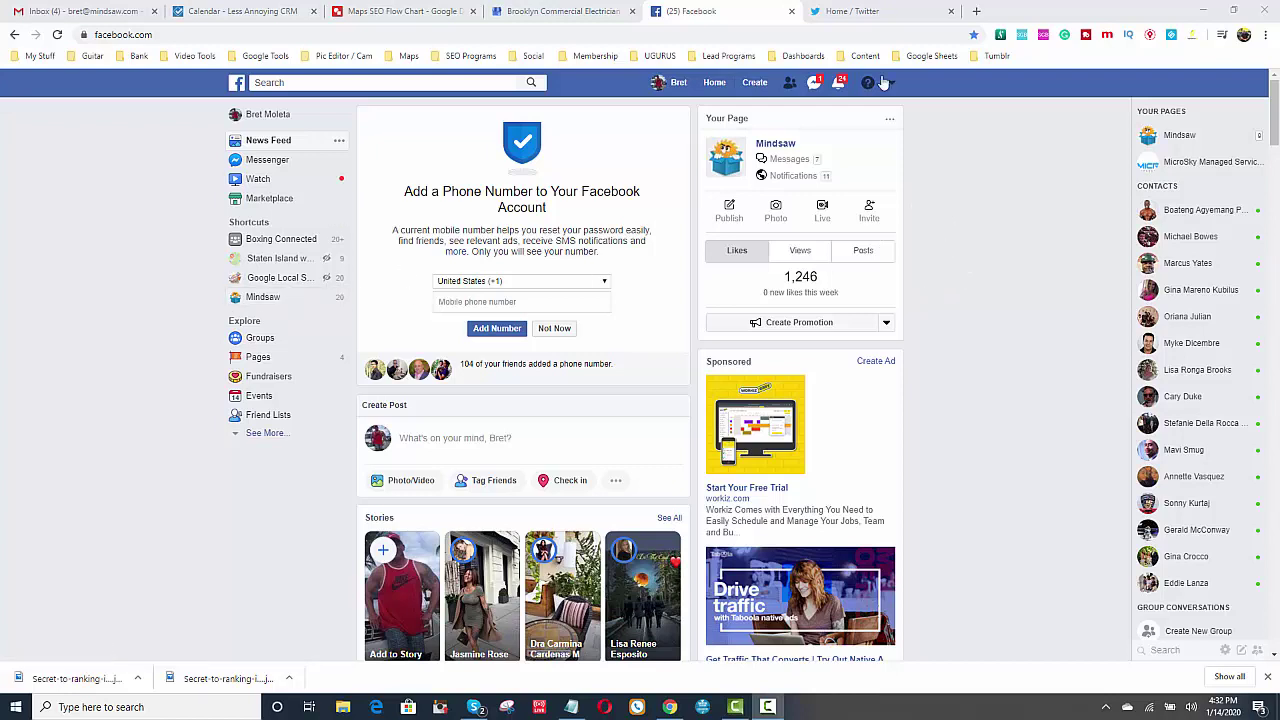
Step: Switch from Facebook to the Twitter home feed and begin a new tweet
{"action": "left_click", "coordinate": [868, 12]}
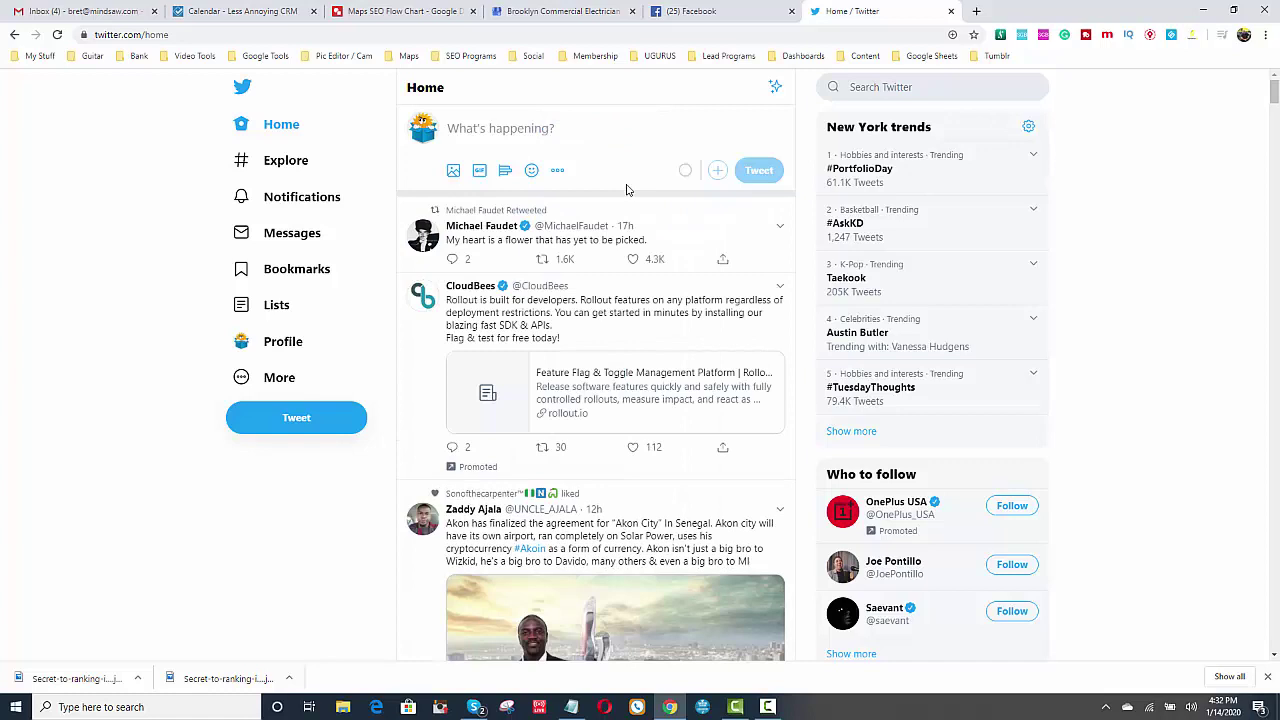
{"action": "left_click", "coordinate": [592, 129]}
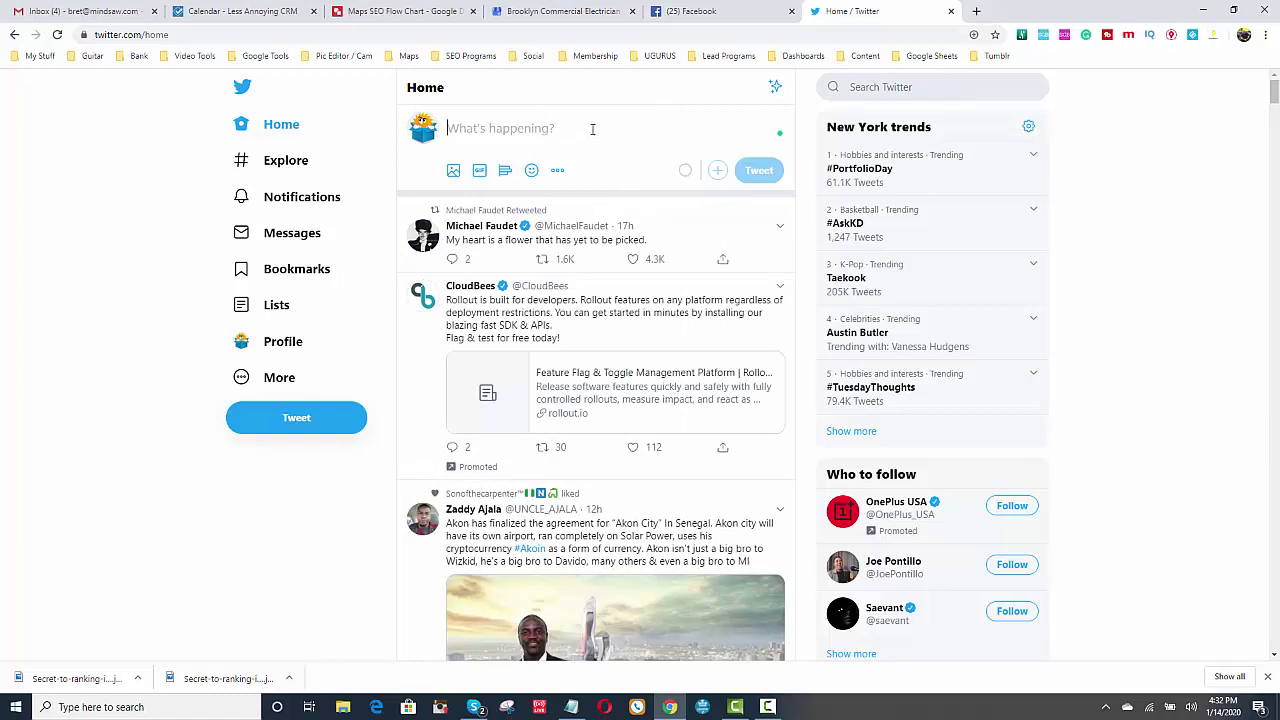